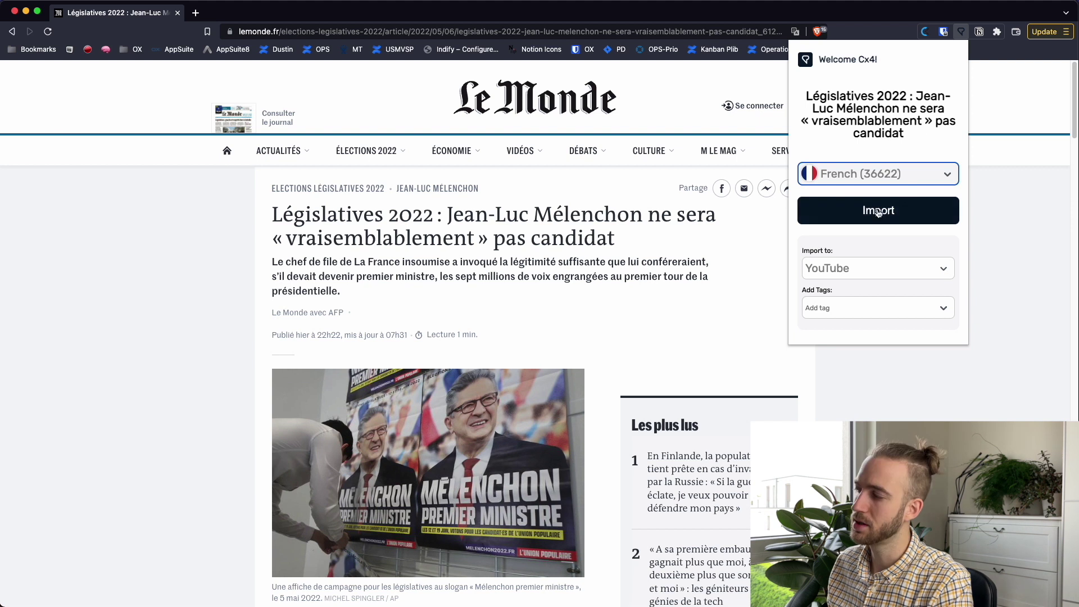
Import the Mélenchon article into the Le Monde collection without tags, then open the new lesson
left_click(900, 268)
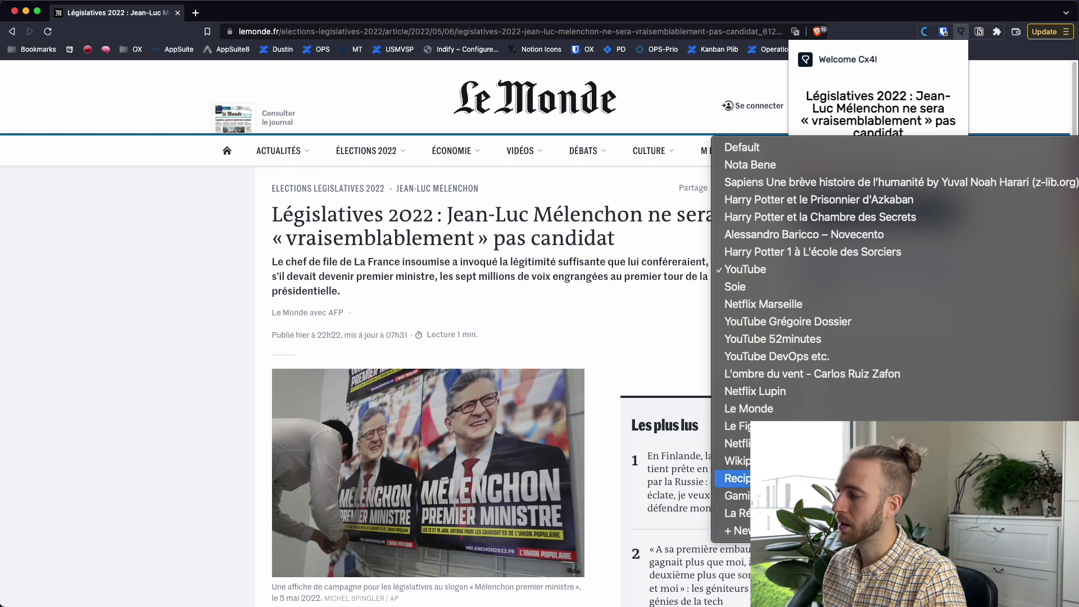
left_click(775, 414)
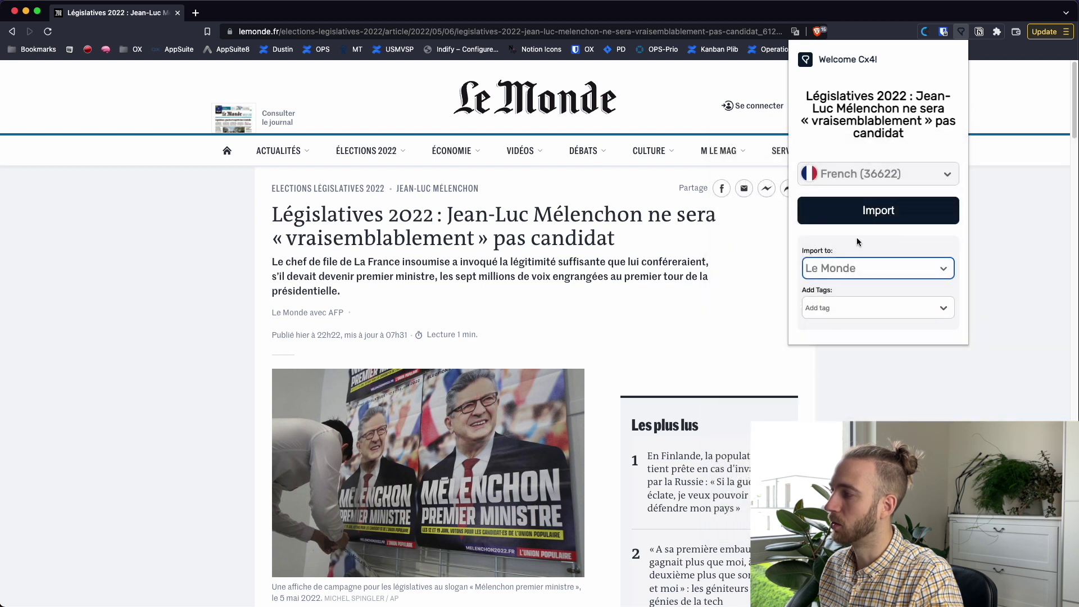
left_click(875, 305)
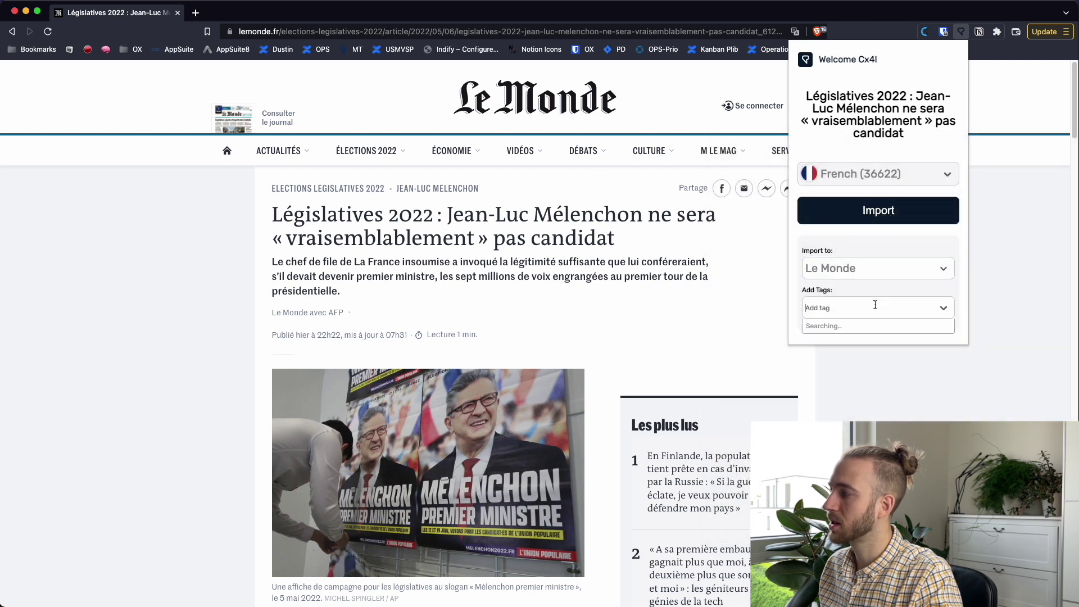
left_click(944, 309)
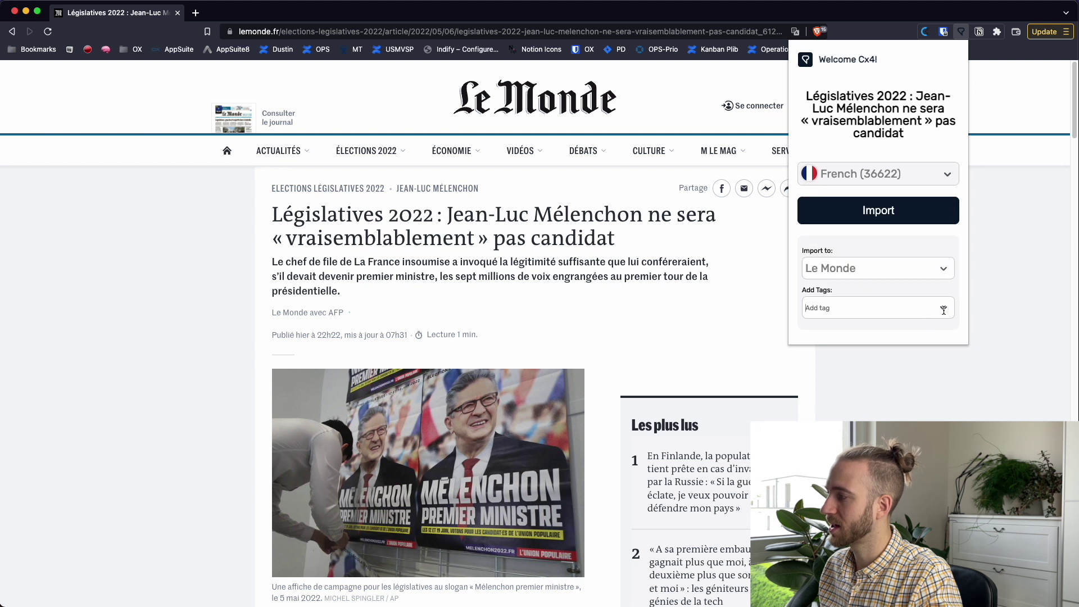
left_click(885, 220)
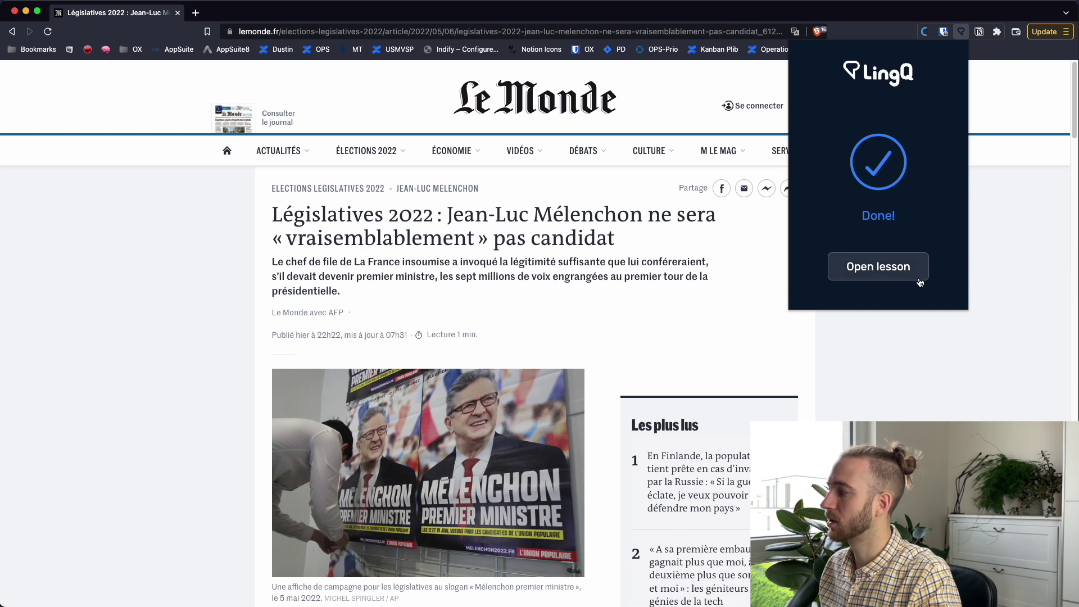
left_click(886, 268)
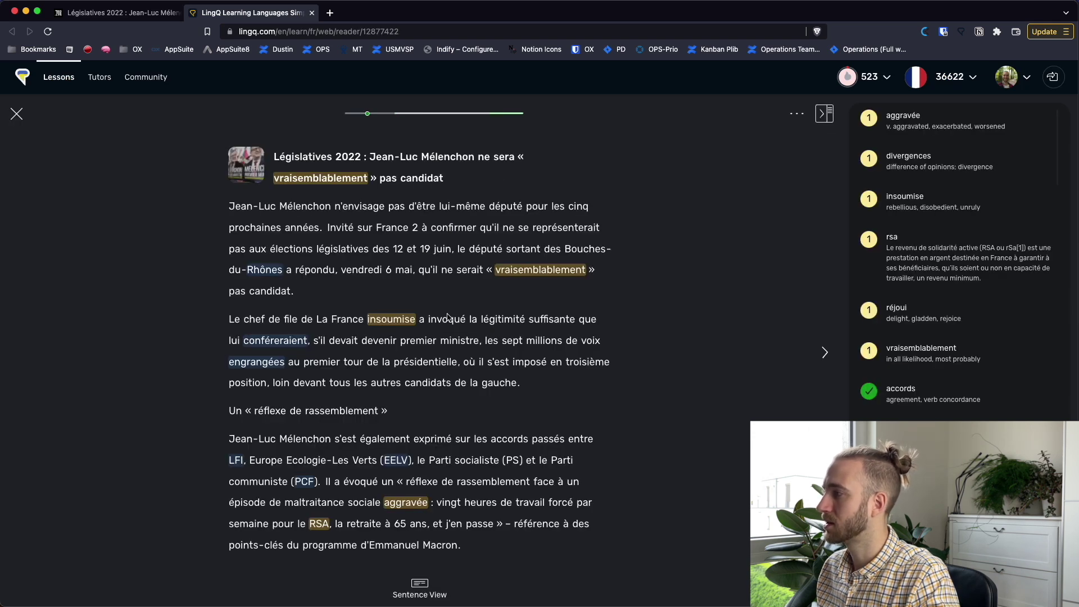
Review the Mélenchon lesson's Lesson Info, including its elections-legislatives-2022 tag and course lessons, then close it
left_click(800, 119)
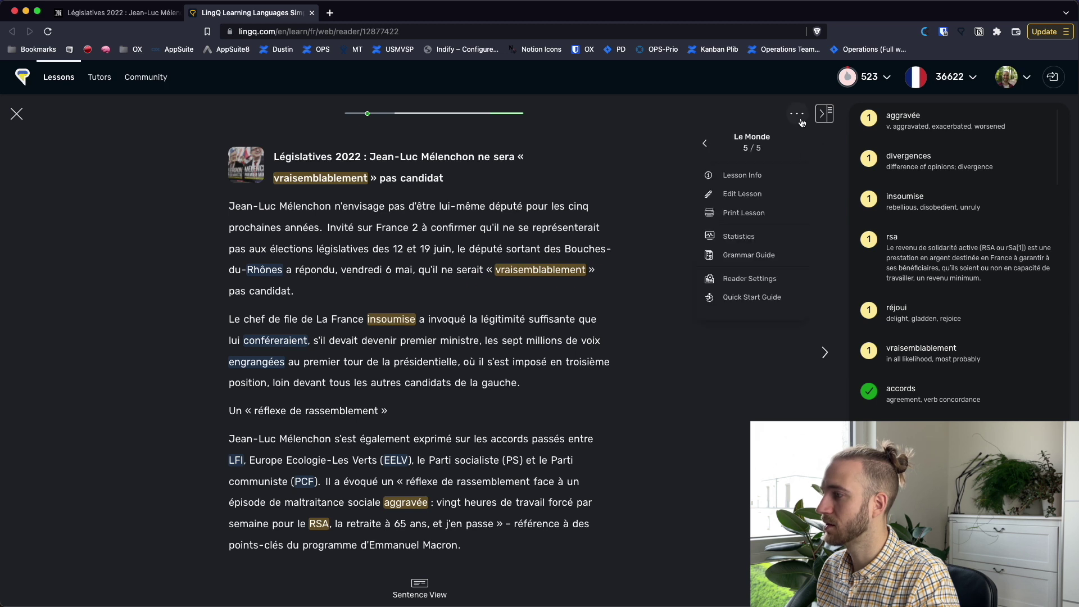
left_click(741, 175)
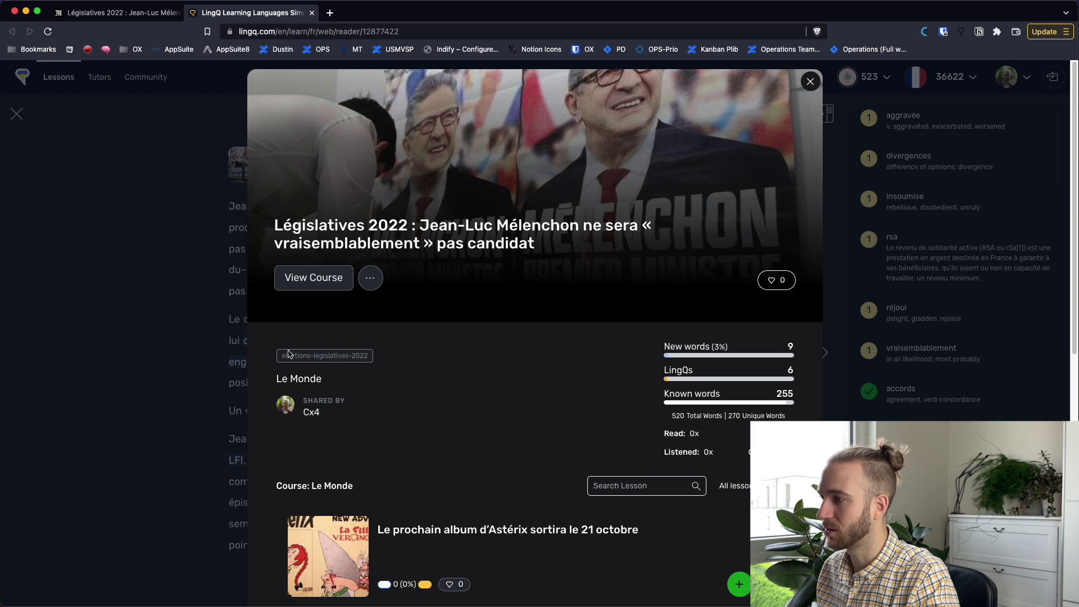
left_click_drag(371, 361, 283, 353)
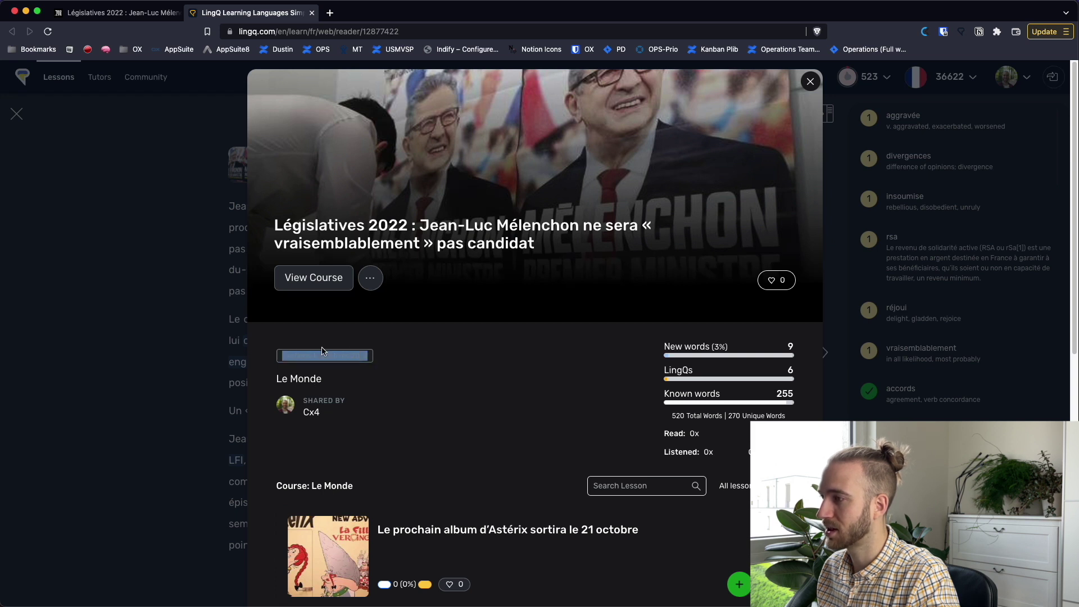
left_click(406, 373)
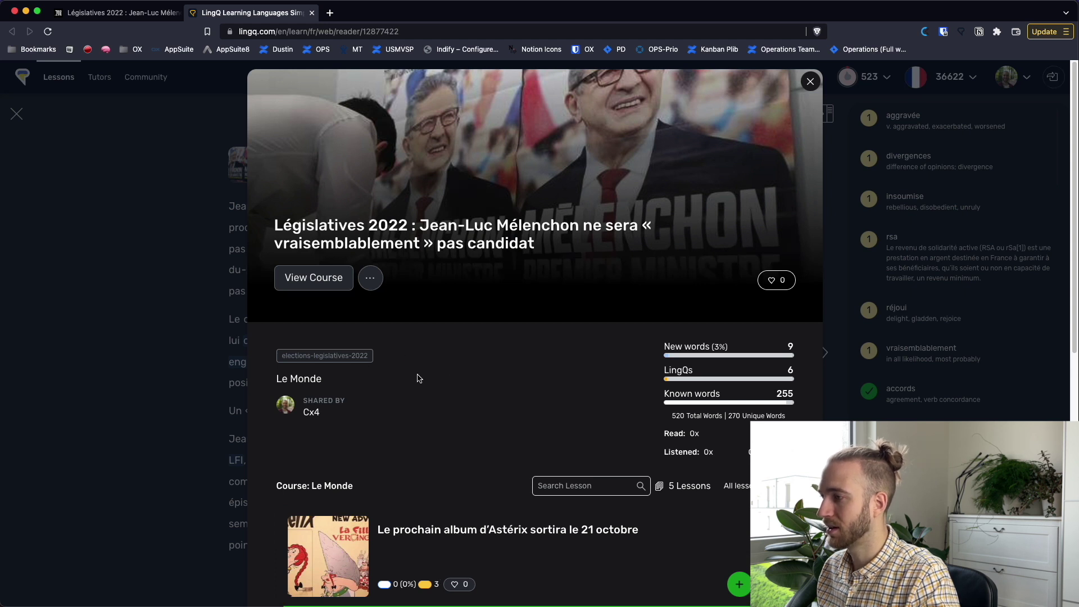
scroll(423, 380, "down", 3)
scroll(413, 340, "down", 6)
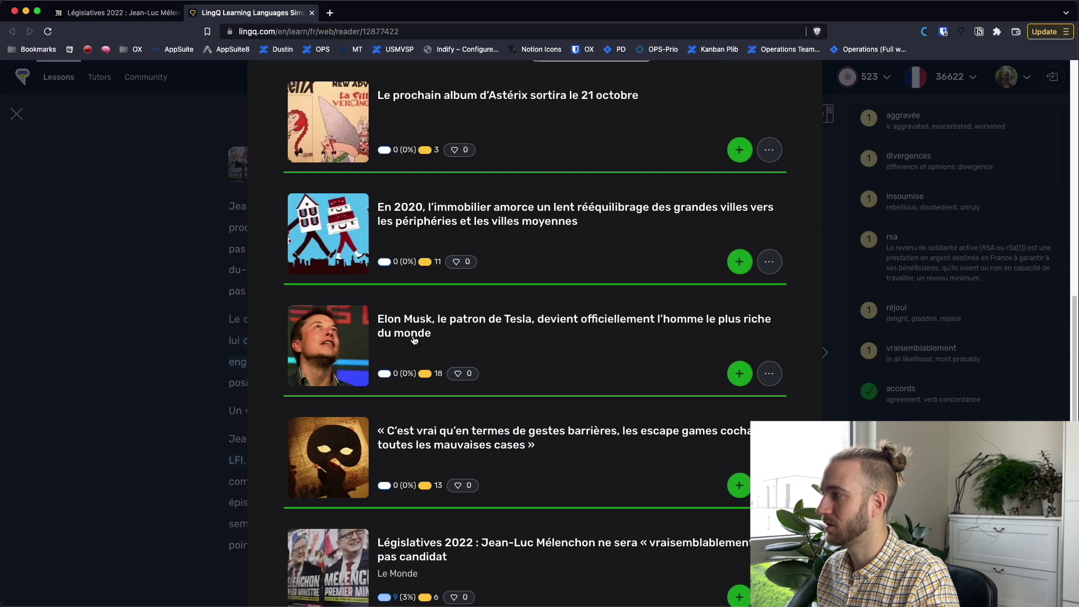
scroll(417, 337, "up", 10)
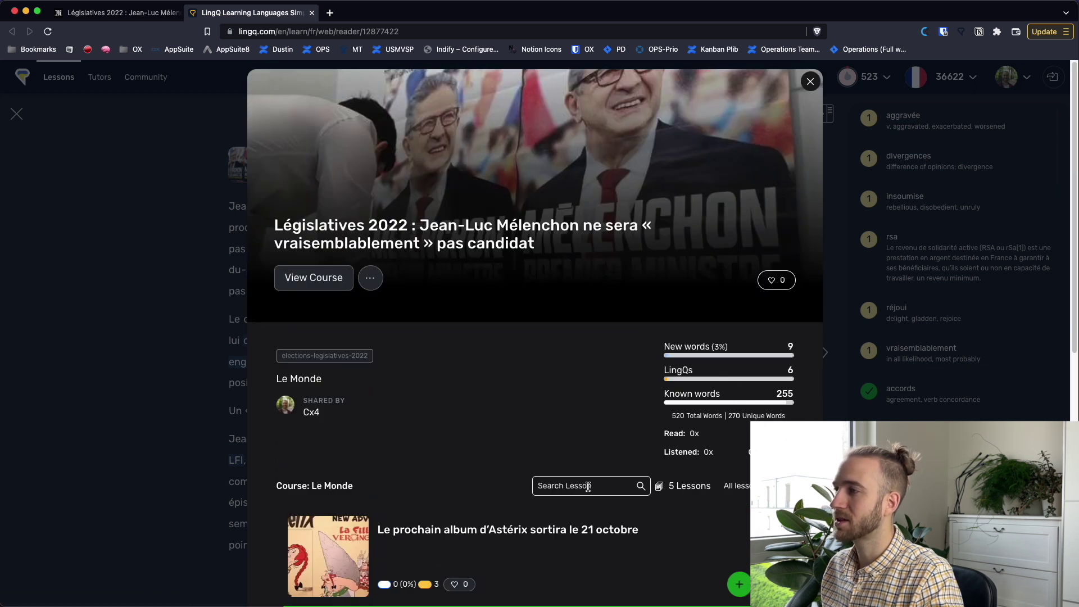
left_click(809, 81)
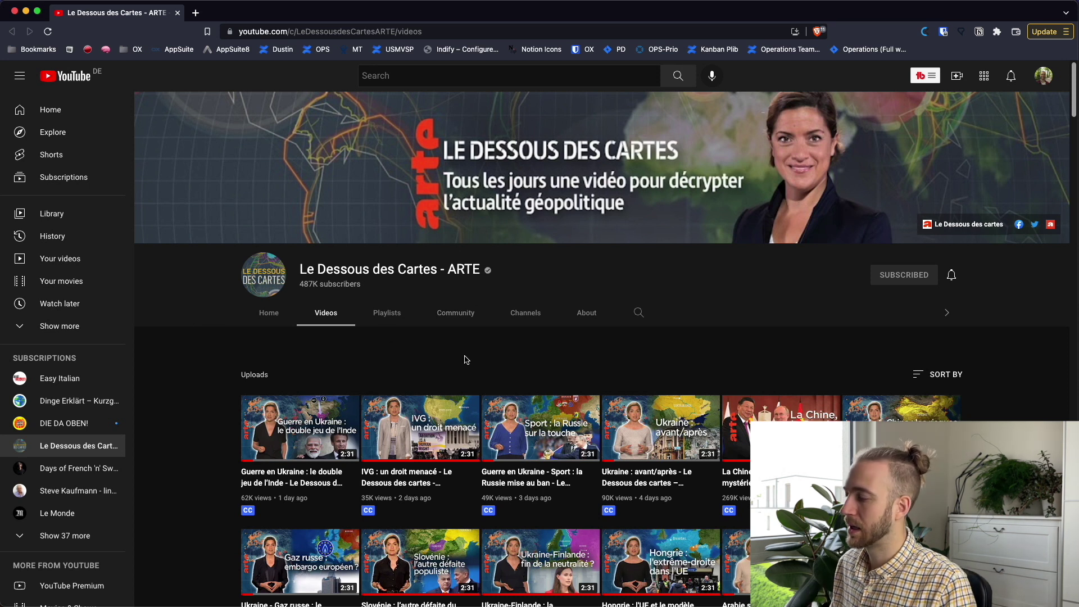
Scroll the ARTE channel's uploads and open the Rhin et Danube video in its own tab
scroll(465, 359, "down", 9)
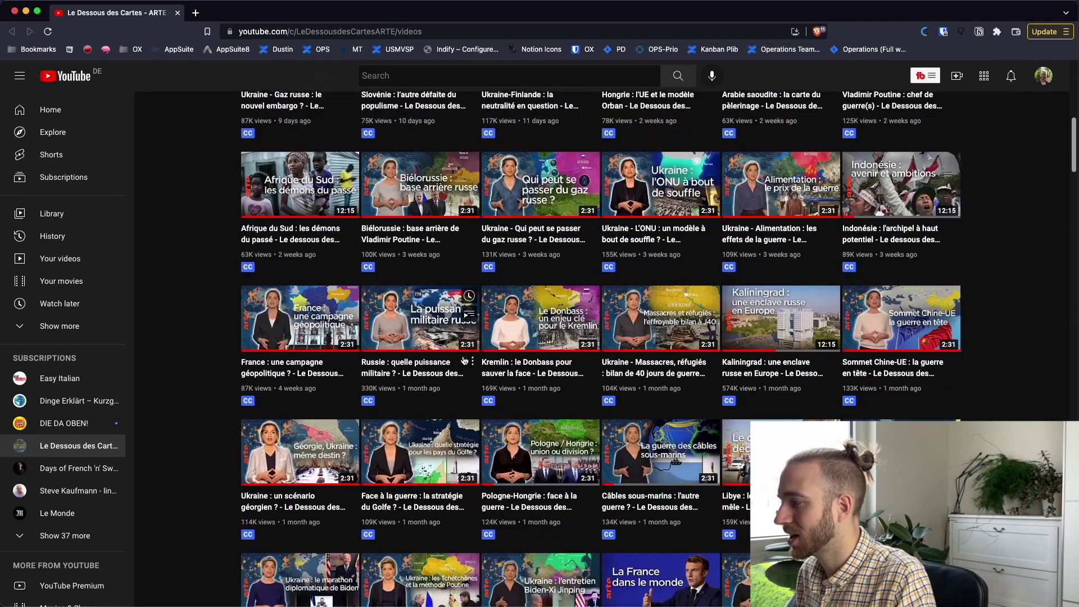
scroll(464, 361, "down", 8)
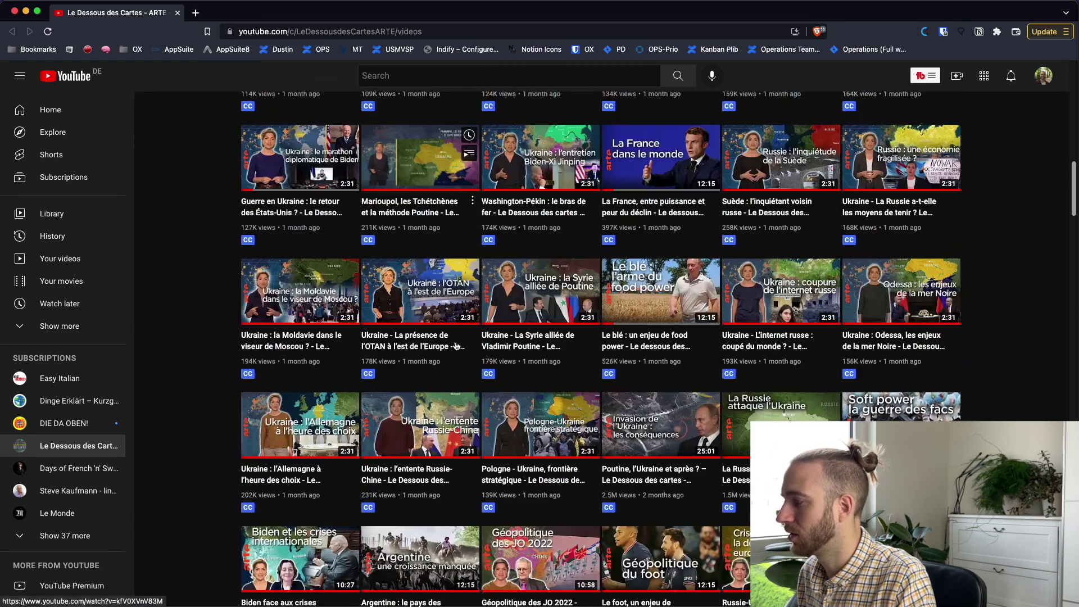
scroll(457, 345, "down", 5)
scroll(437, 375, "down", 5)
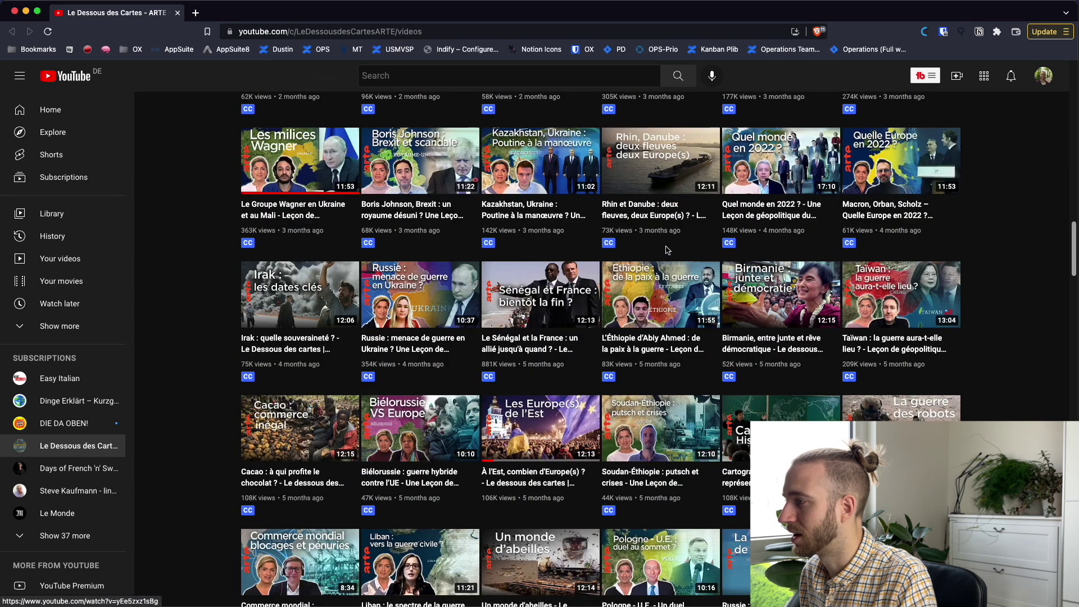
left_click(663, 214, "super")
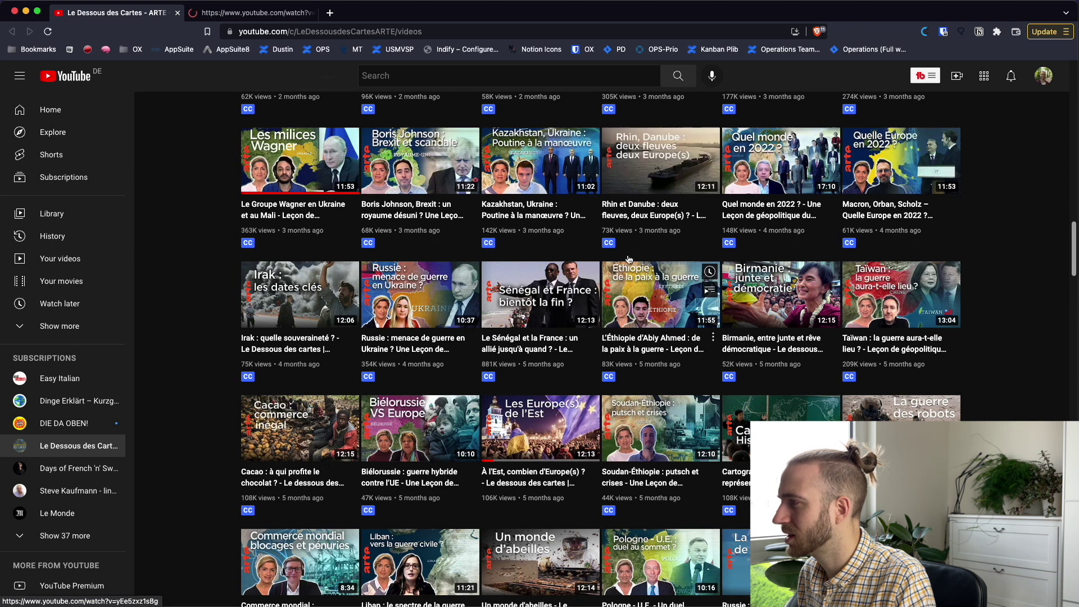
key("ctrl+Tab")
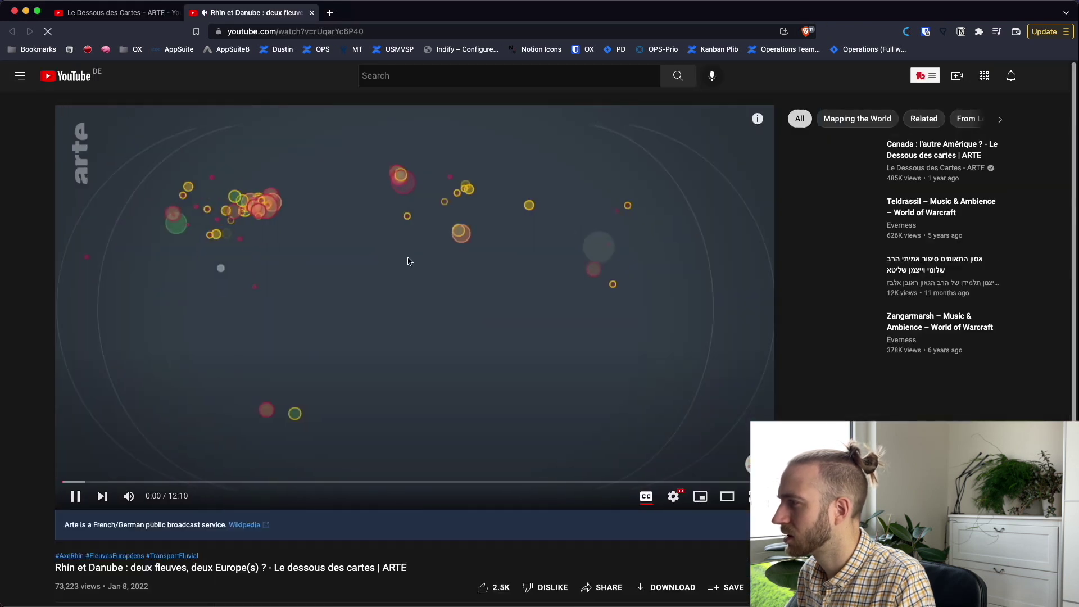
Pause the video near the start, confirm French subtitles are active, and bring up the LingQ import panel
scroll(417, 338, "down", 5)
scroll(416, 331, "up", 5)
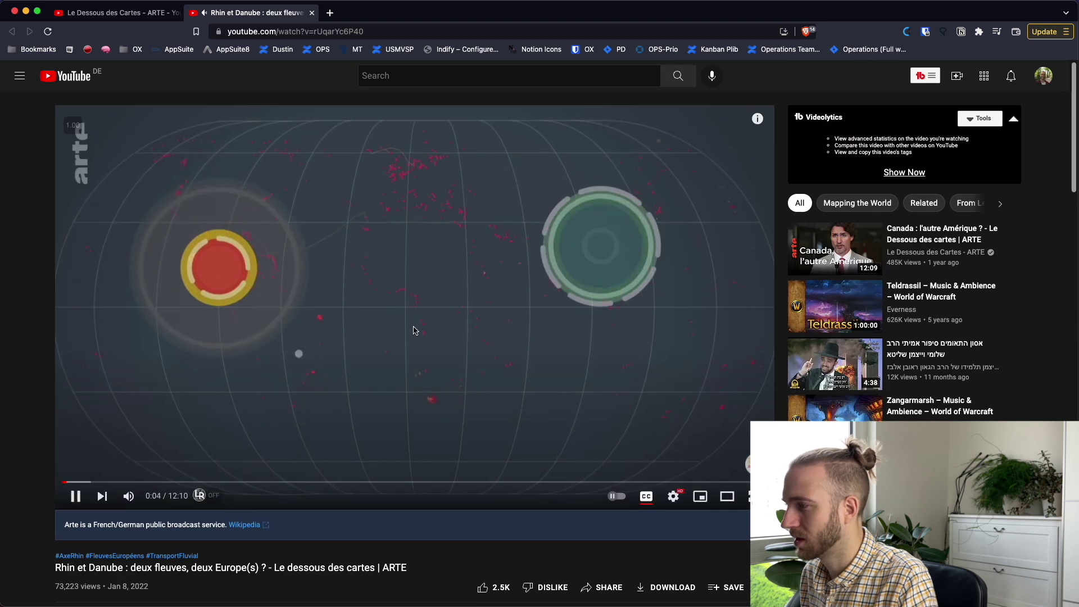
left_click(414, 330)
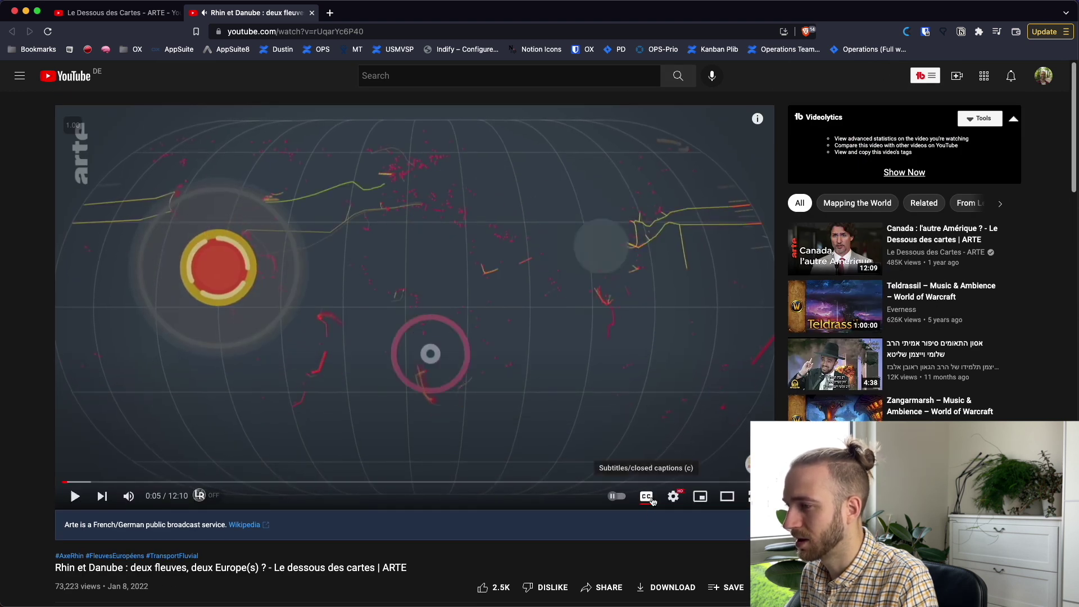
left_click(673, 496)
left_click(742, 439)
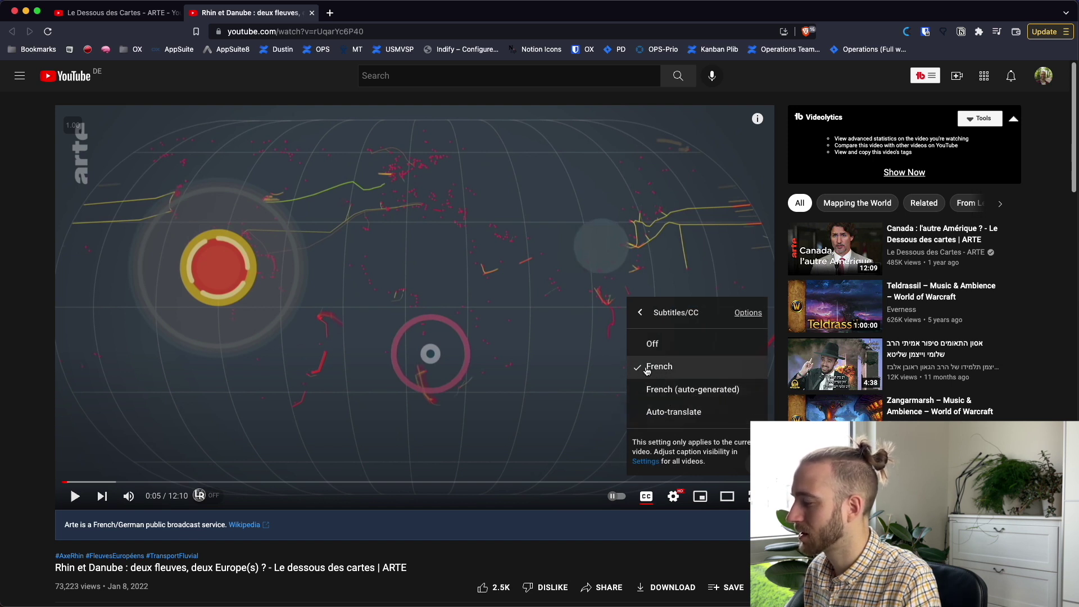
left_click(26, 298)
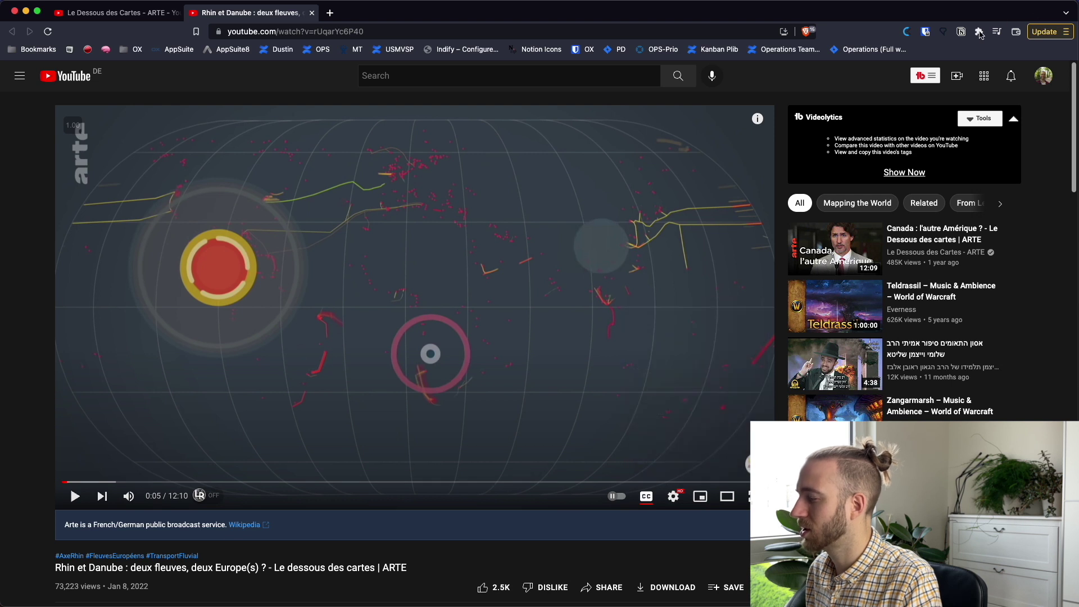
left_click(943, 32)
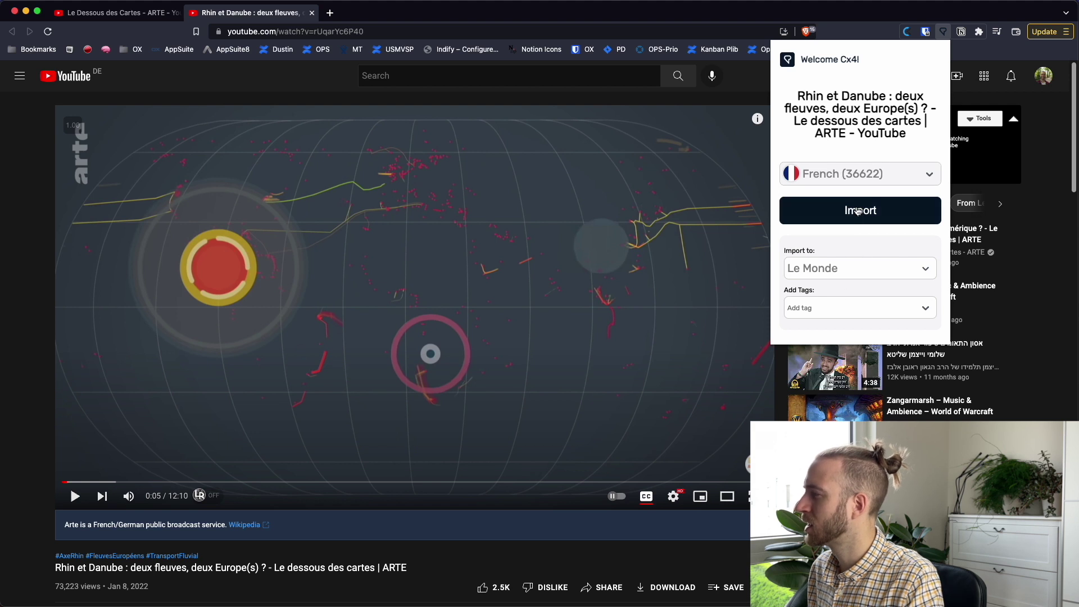
Import Rhin et Danube into the YouTube collection, open the lesson, and dismiss the success notice
left_click(885, 273)
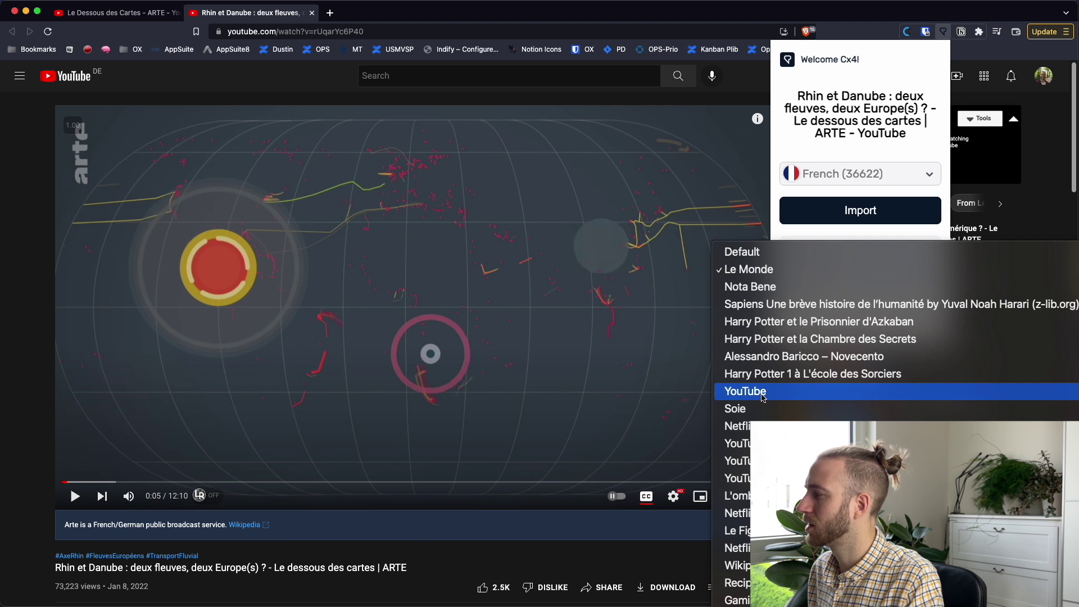
left_click(763, 393)
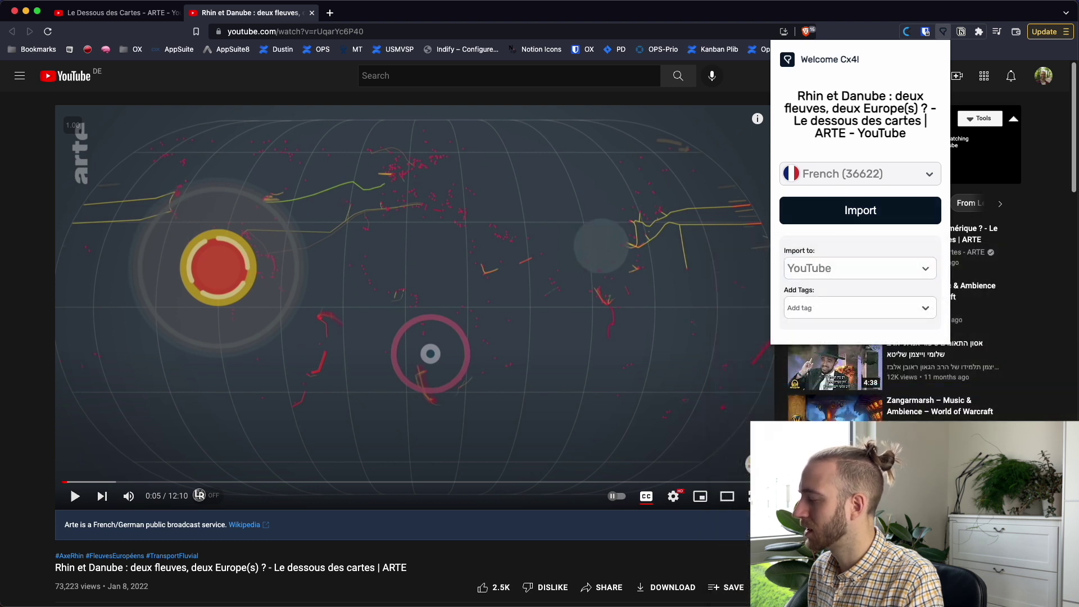
left_click(848, 224)
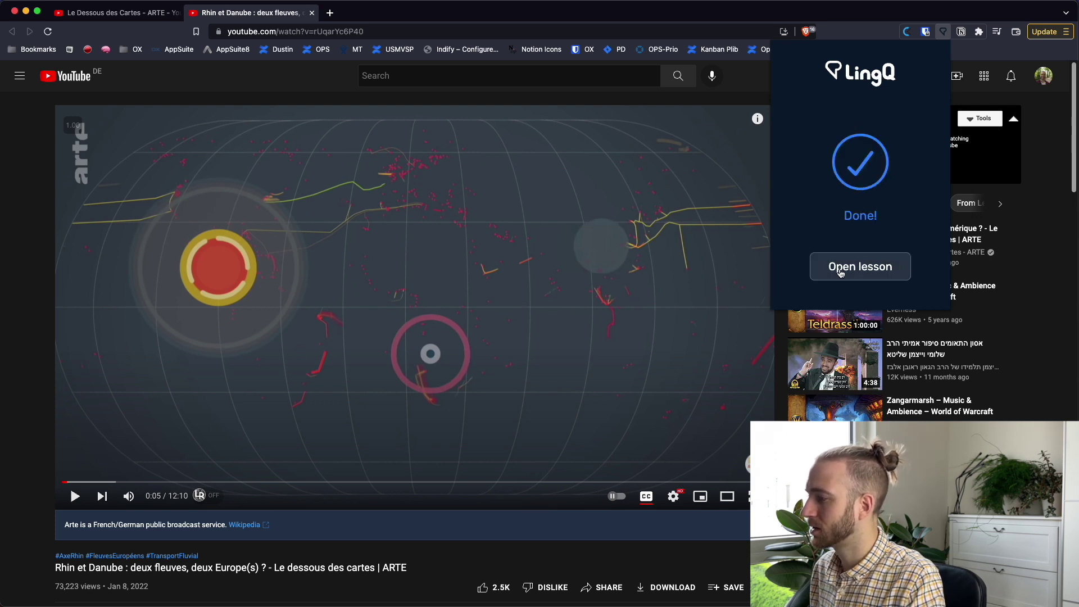
left_click(840, 270)
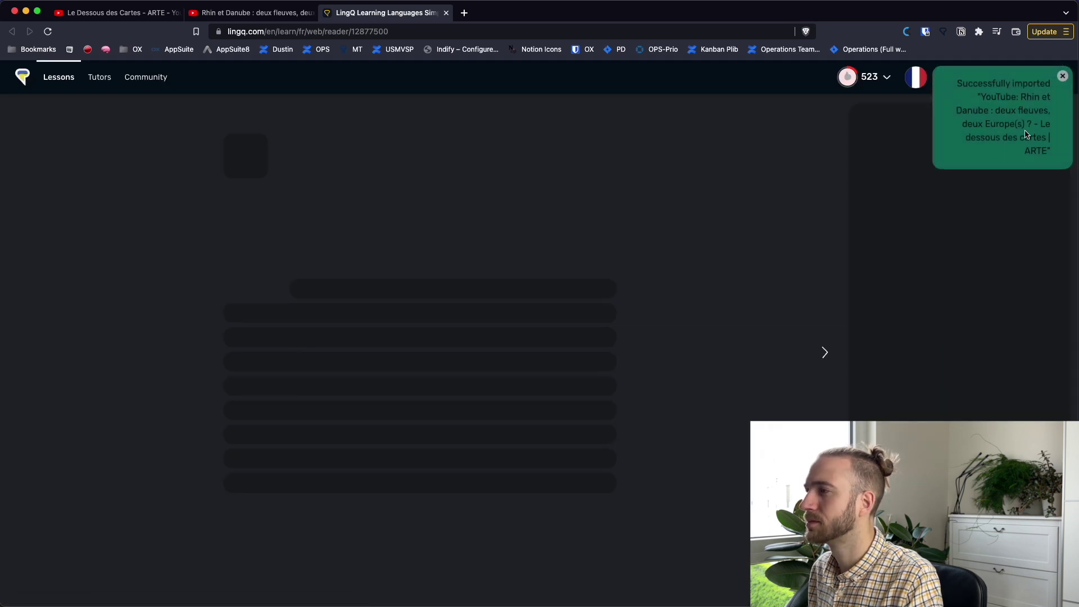
left_click(1061, 77)
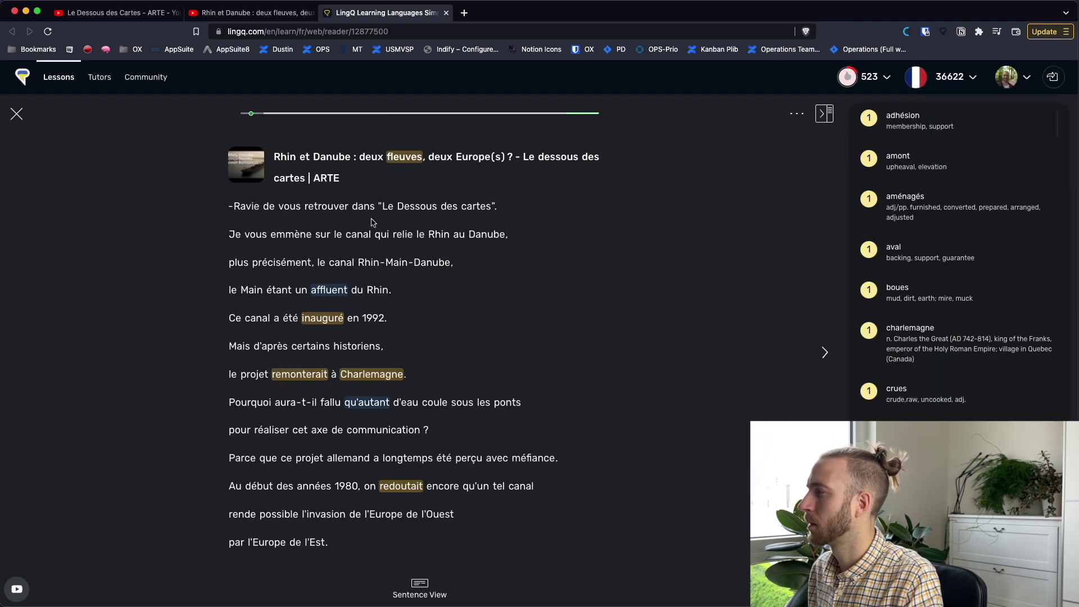